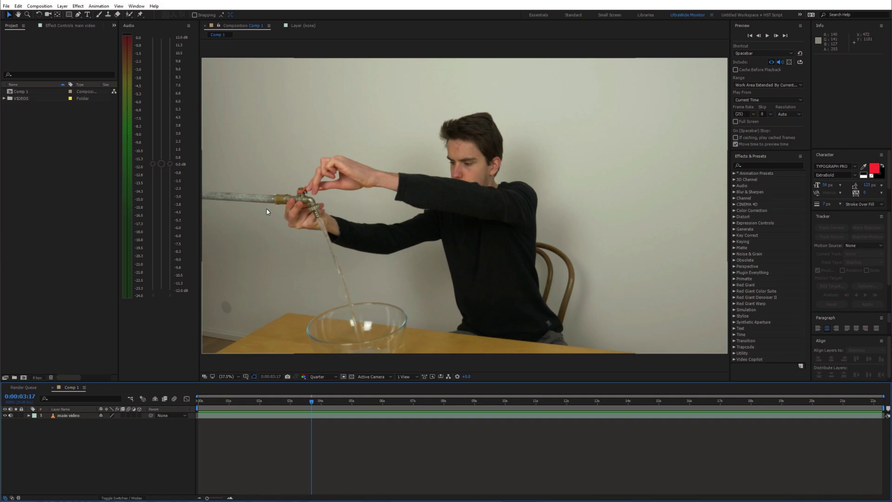
Duplicate the main video layer and rename the copy 'water tap'.
click(328, 415)
key(ctrl+d)
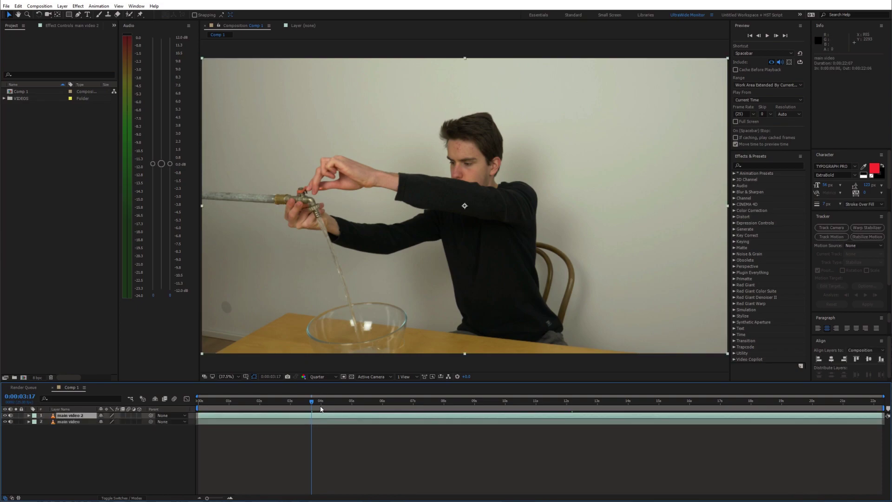
drag(314, 404, 199, 404)
key(Return)
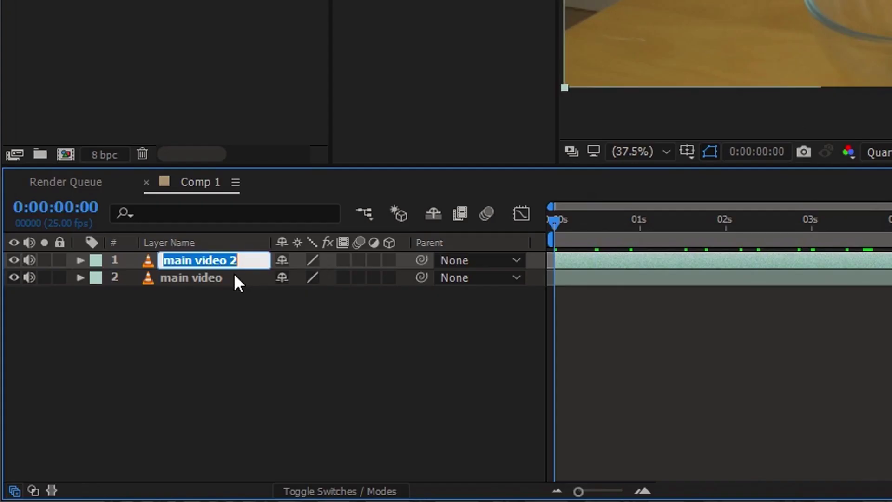
text(water)
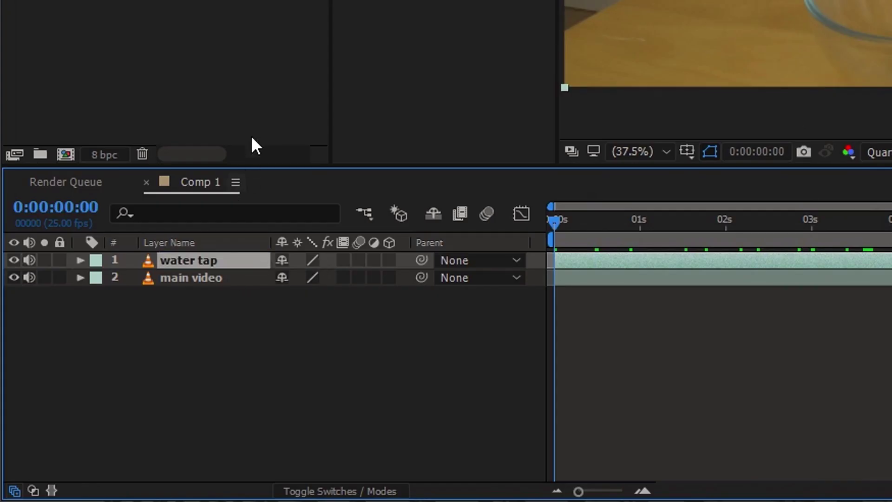
text( tap)
key(Return)
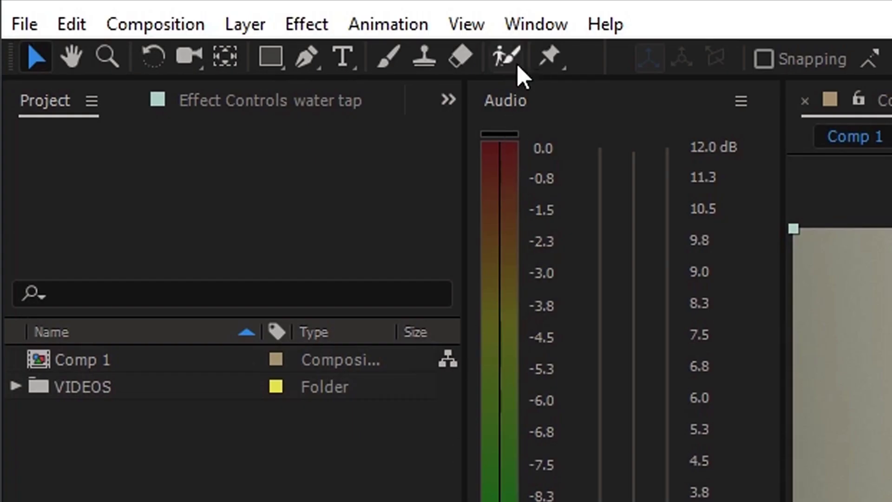
click(517, 60)
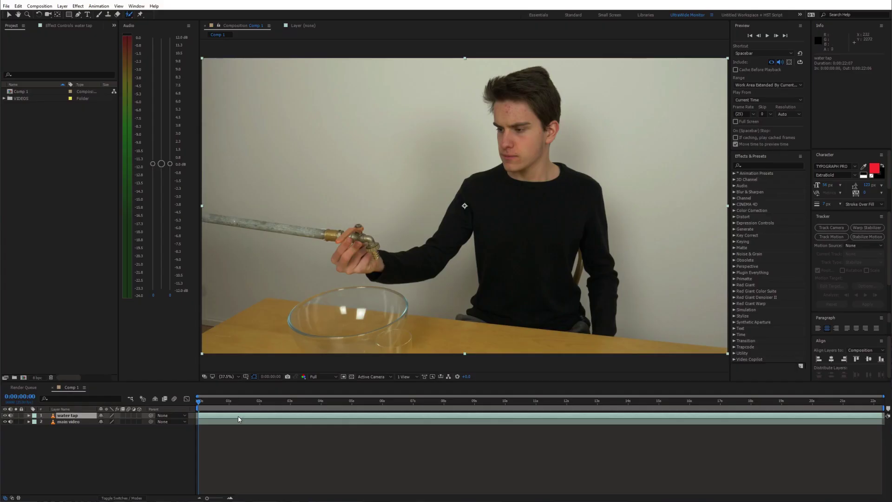
Paint a Roto Brush selection over the whole tap in the water tap layer viewer.
double_click(238, 420)
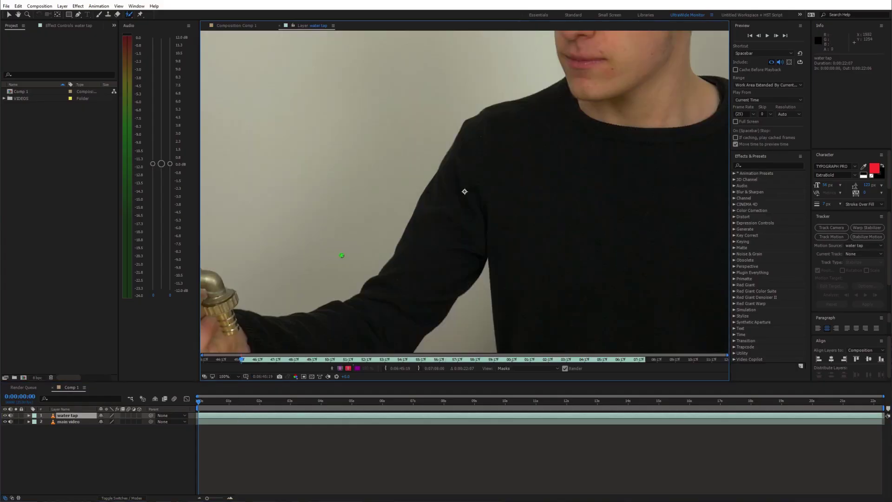
drag(318, 141, 345, 165)
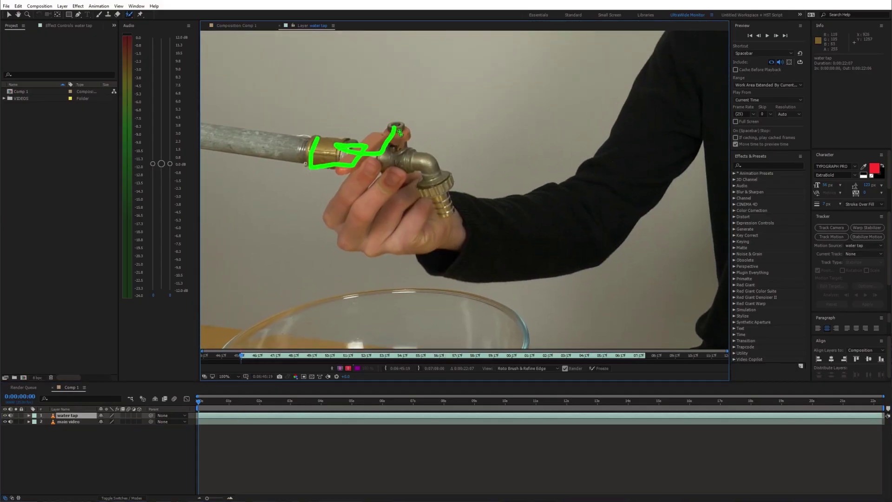
drag(378, 223, 379, 224)
Propagate the tap's roto selection through the clip and freeze it.
key(Page_Down)
key(Page_Down)
key(Page_Down)
key(Page_Down)
key(Page_Down)
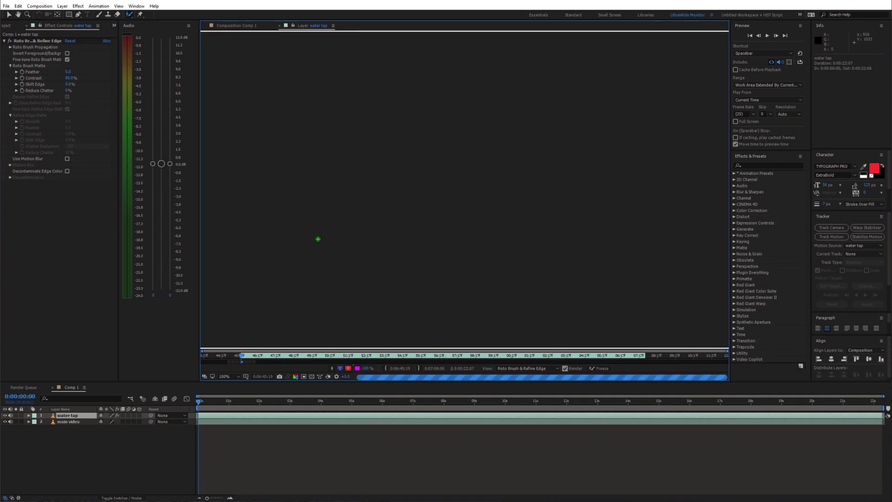
key(Page_Down)
key(Page_Down)
key(Page_Down)
key(Page_Down)
key(Page_Down)
key(Page_Down)
key(Page_Down)
key(Page_Down)
key(Page_Down)
key(Page_Down)
key(Page_Down)
key(Page_Down)
key(Page_Down)
key(Page_Down)
key(Page_Down)
key(Page_Down)
key(Page_Down)
key(Page_Down)
key(Page_Down)
key(Page_Down)
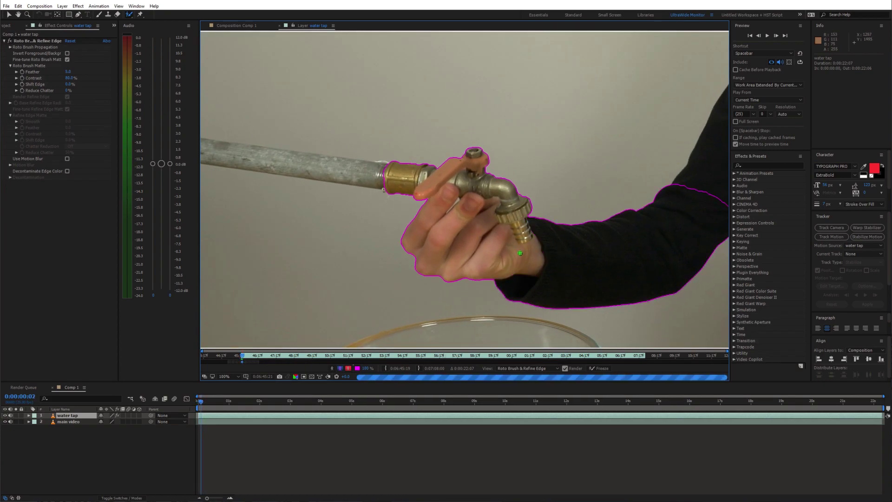
scroll(411, 138, up, 1)
key(space)
scroll(410, 139, down, 1)
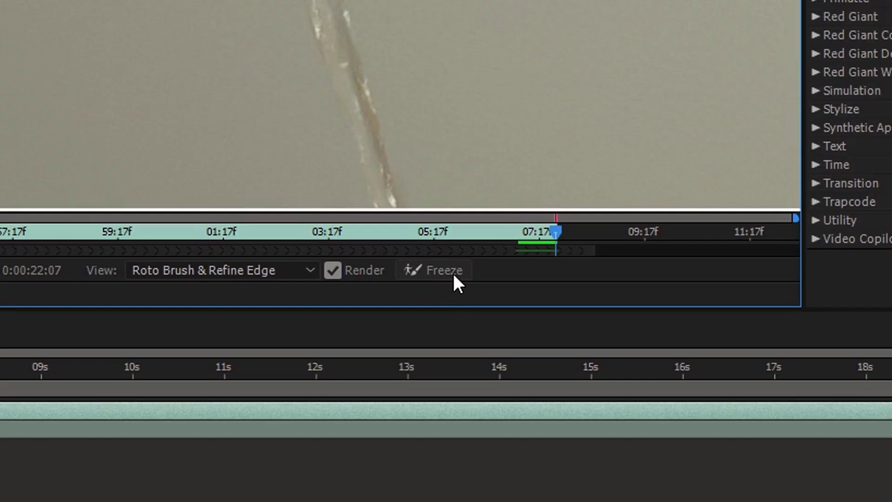
click(610, 369)
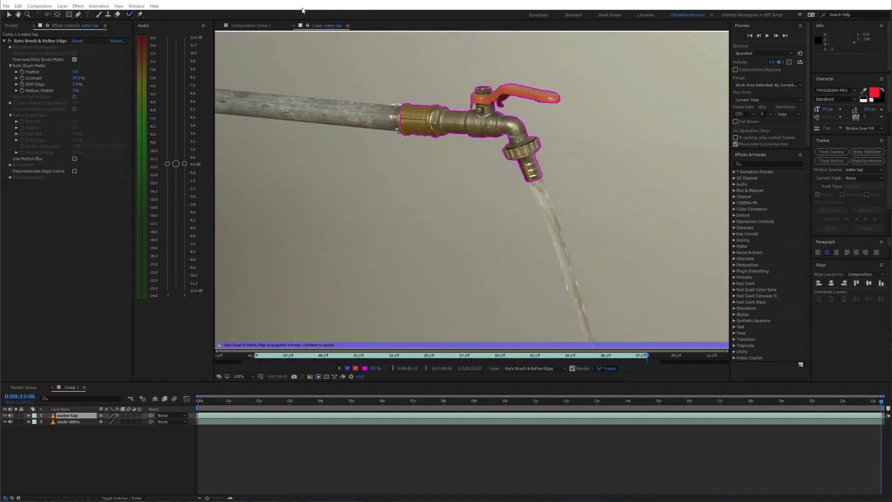
In Comp 1, solo water tap, set Roto Brush Matte Feather to 9.7, then unsolo.
click(257, 27)
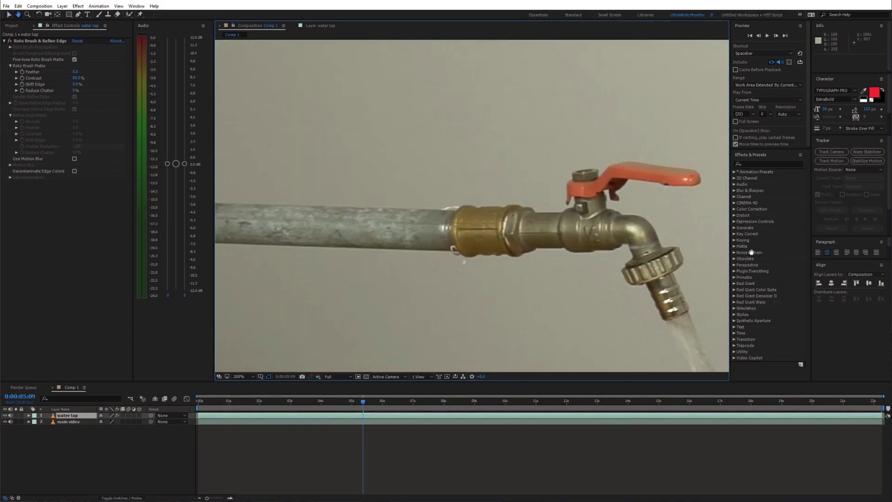
click(17, 416)
drag(75, 71, 97, 71)
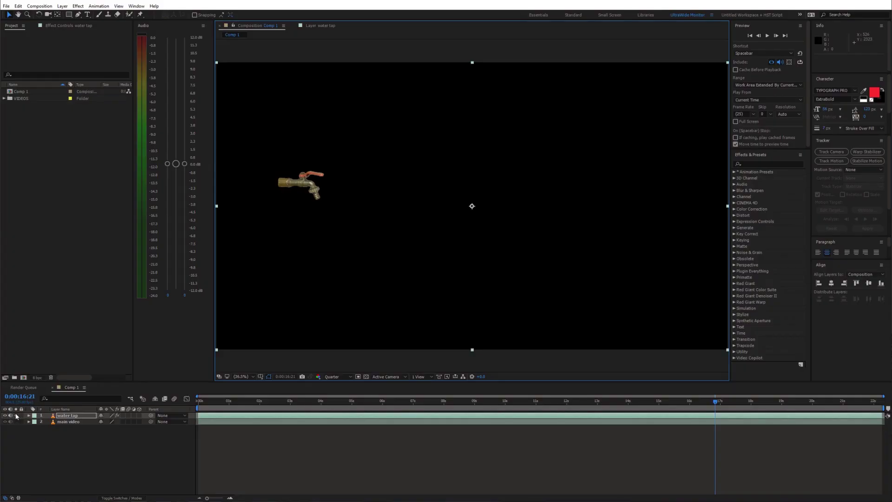
click(16, 416)
drag(303, 406, 279, 405)
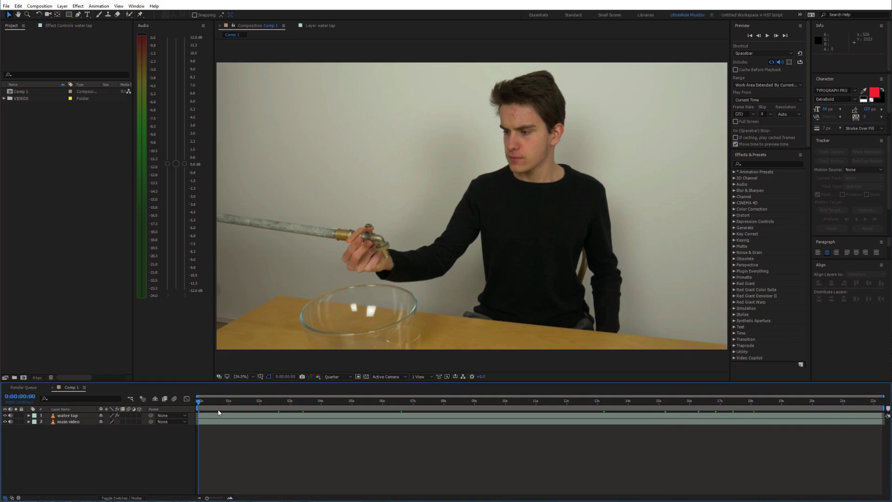
Duplicate main video as 'main video 2', move it to the top, and apply Freeze Frame.
click(76, 422)
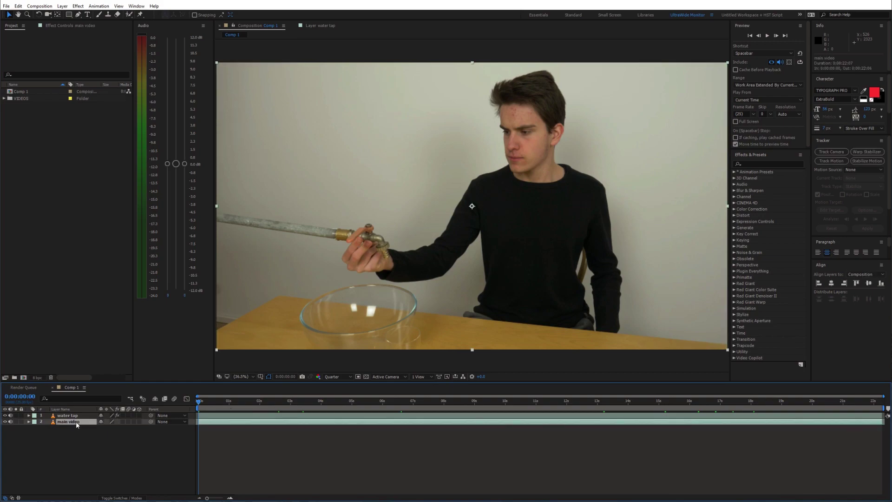
key(ctrl+d)
drag(76, 422, 70, 417)
right_click(71, 417)
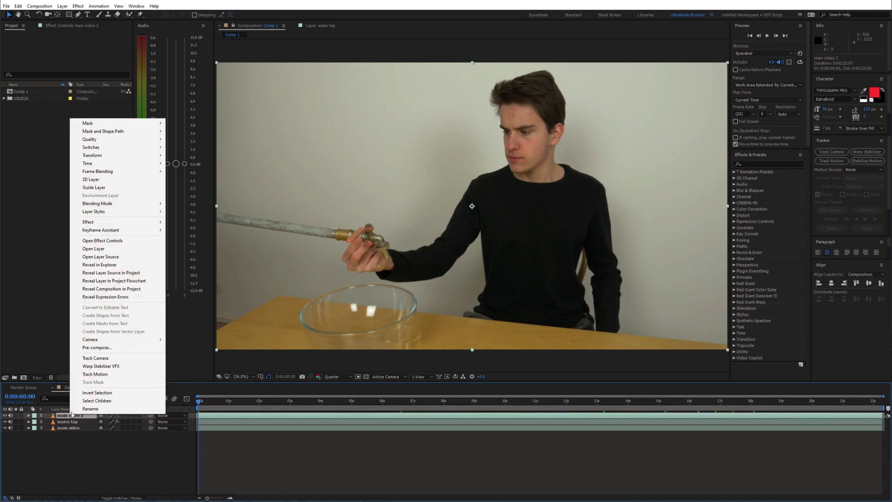
mouse_move(149, 162)
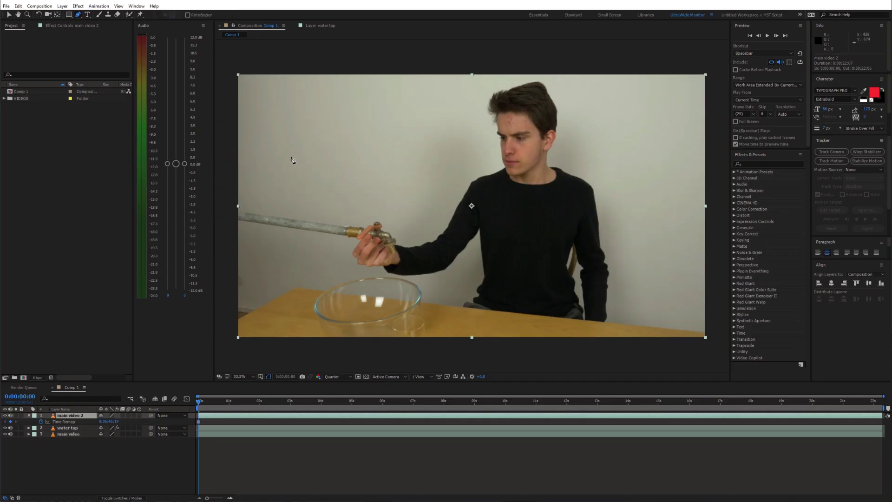
scroll(337, 155, down, 2)
Draw a four-point mask on the bare wall above the pipe and fit the frame.
click(330, 149)
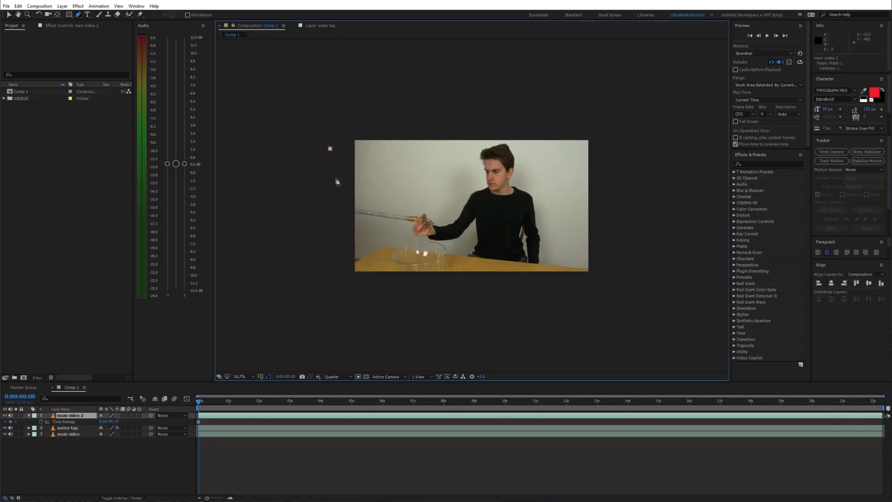
click(332, 197)
click(435, 153)
click(330, 149)
click(240, 377)
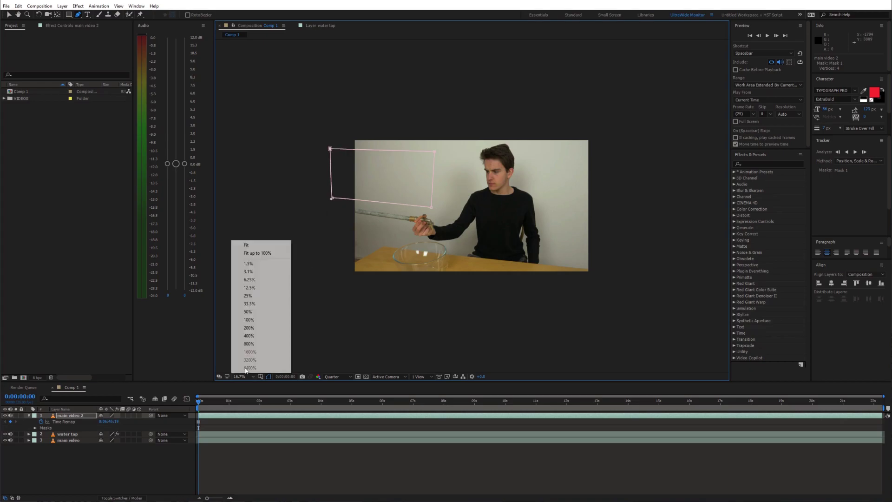
click(246, 252)
Give main video 2's Mask 1 a feather of 417 and expansion of -47.
key(m)
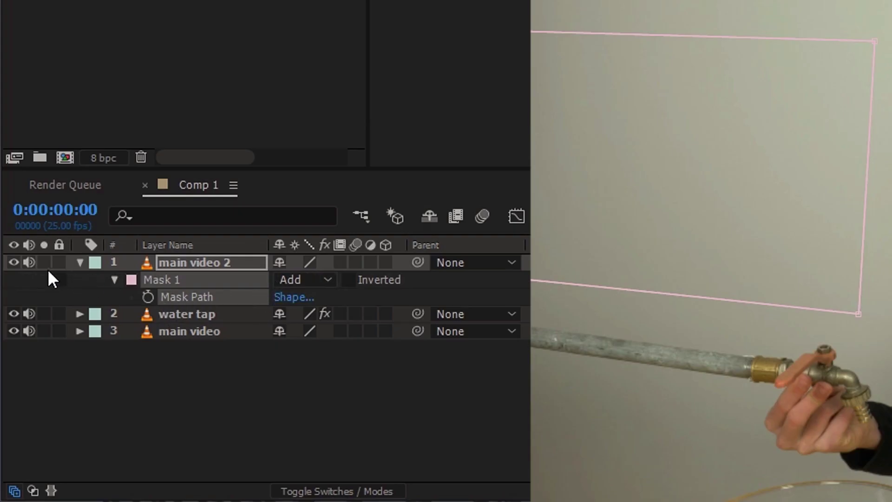
click(46, 263)
click(116, 280)
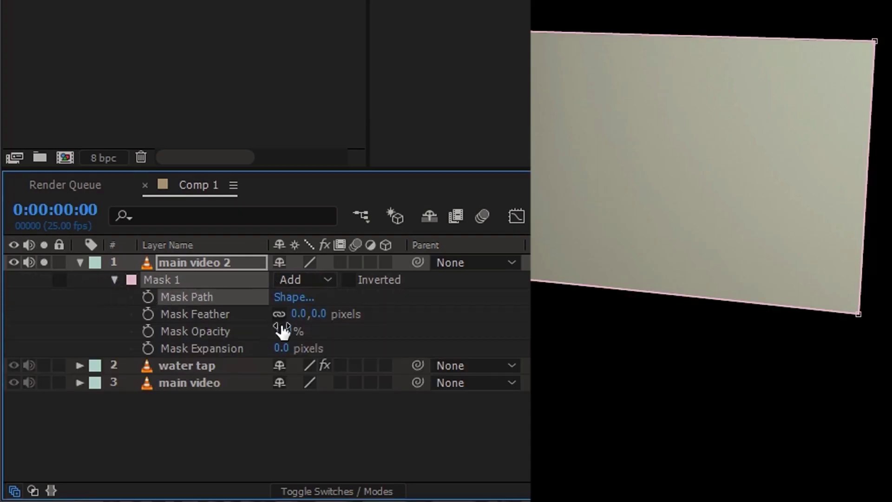
drag(304, 319, 497, 301)
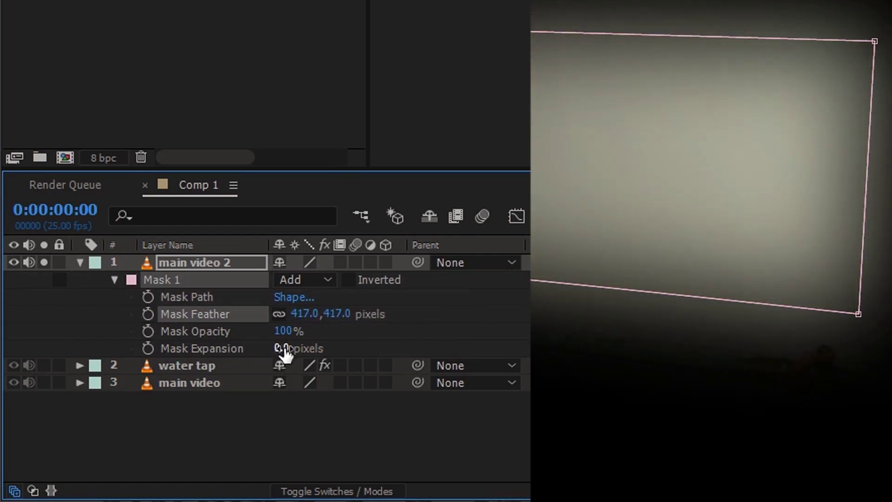
drag(284, 348, 241, 349)
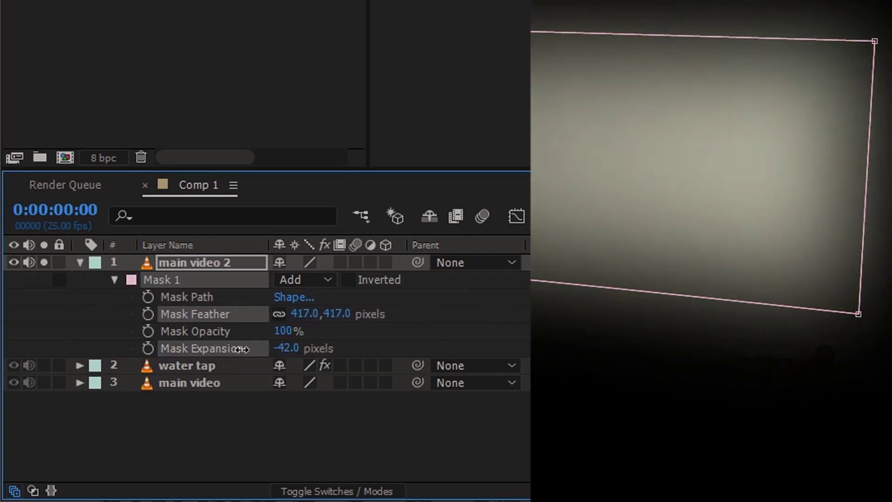
click(80, 263)
Move main video 2 below water tap and reveal its mask and Position properties.
drag(205, 264, 216, 293)
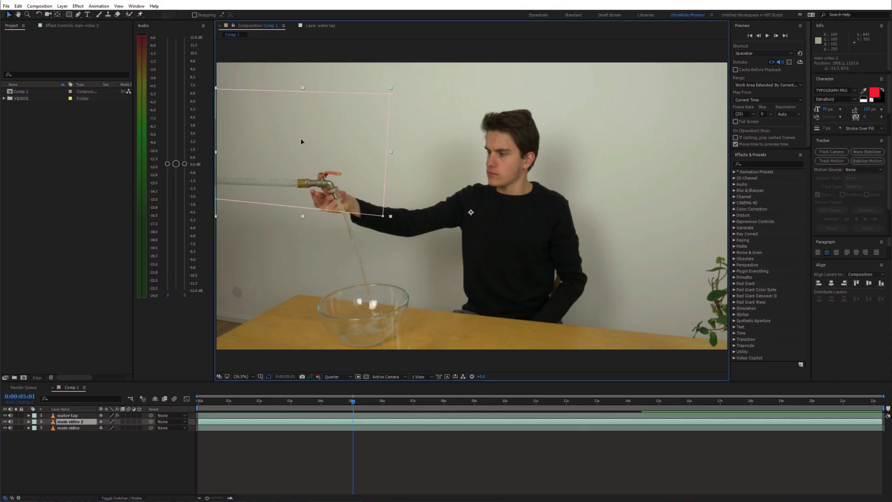
scroll(449, 182, up, 1)
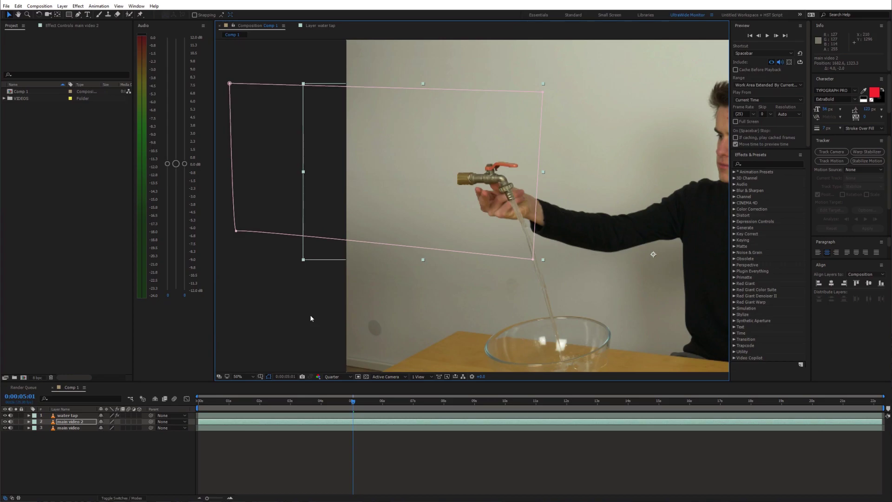
key(m)
key(m)
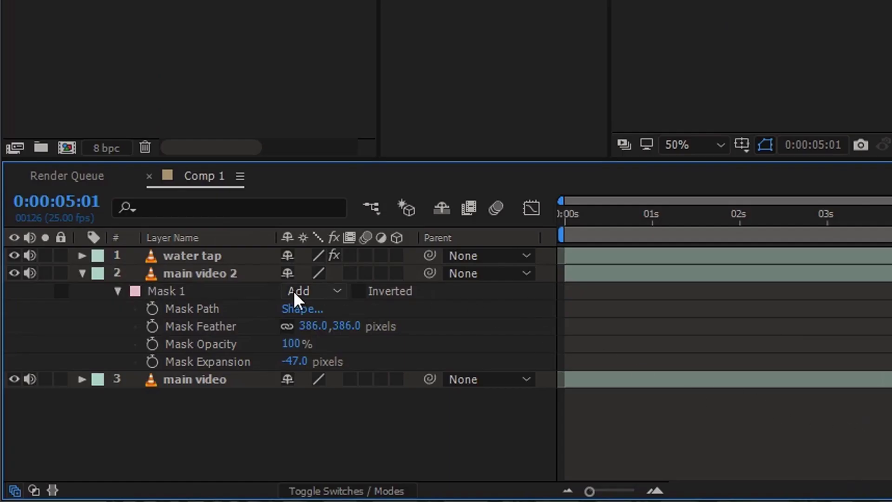
click(67, 421)
key(shift+p)
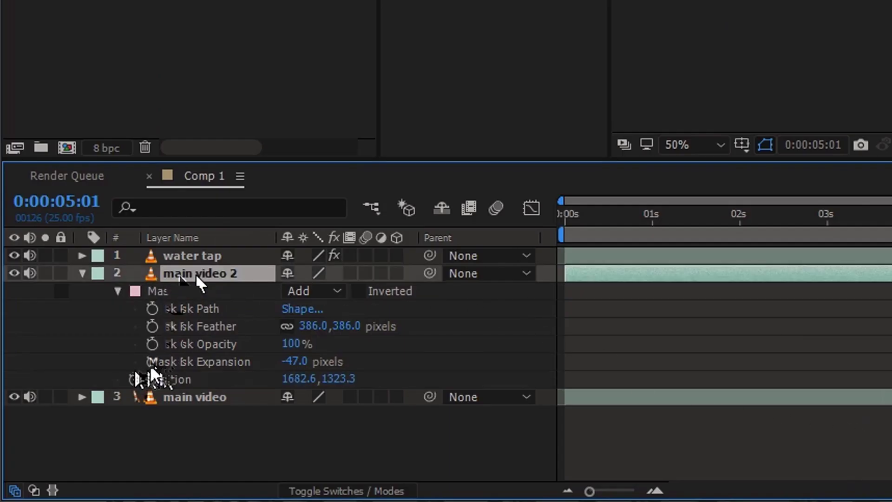
Keyframe the wall patch's Position and shift it left to keep covering the pipe.
click(134, 379)
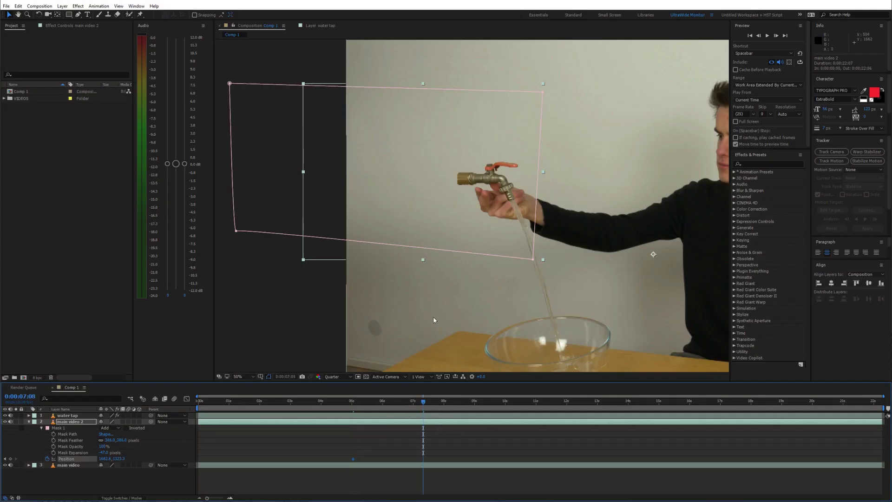
drag(392, 173, 428, 173)
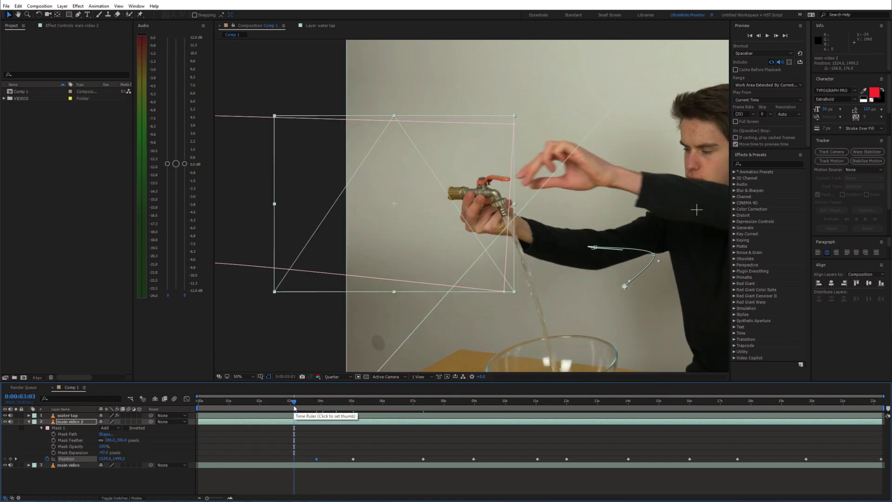